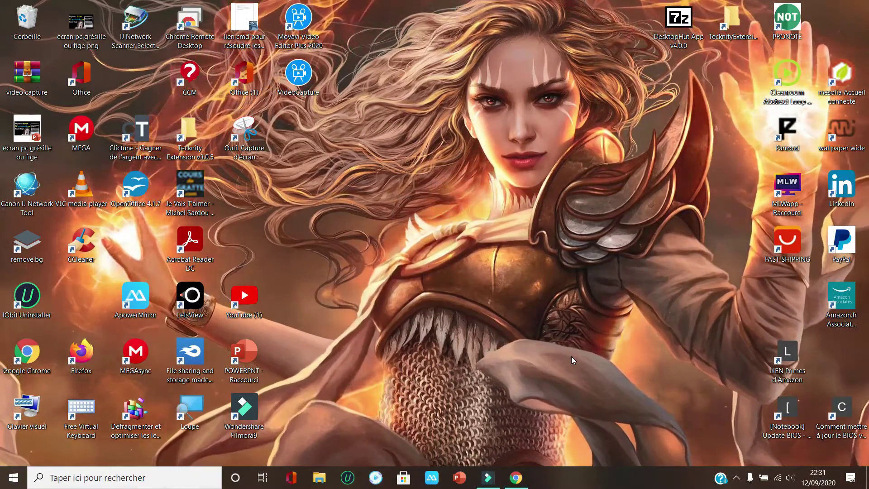
Open the graphics adapter properties for display 1 from the desktop's advanced display settings
{"action": "right_click", "coordinate": [571, 357]}
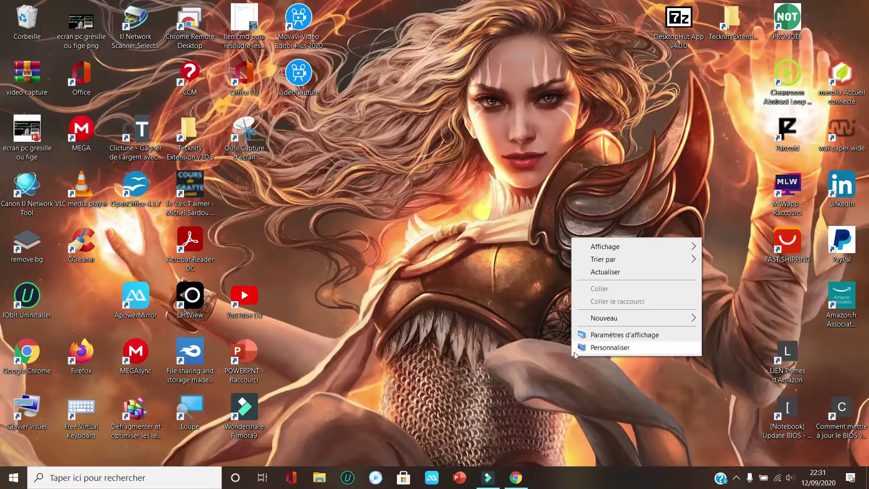
{"action": "left_click", "coordinate": [587, 334]}
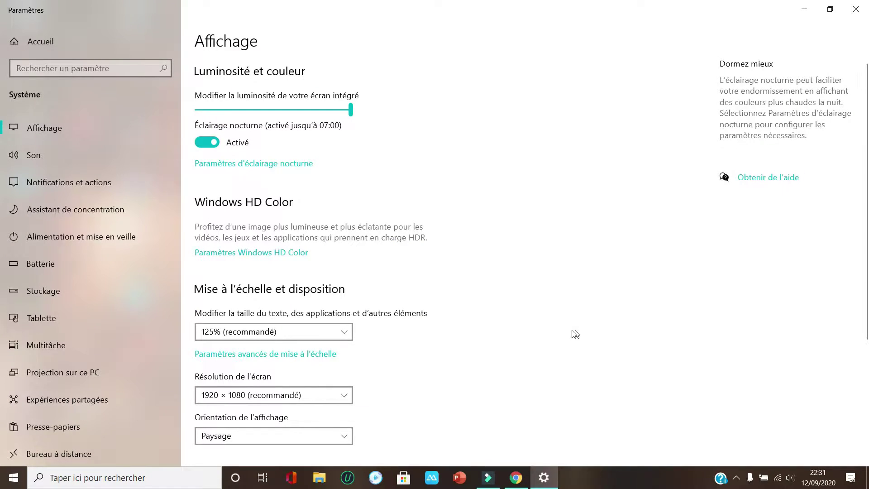
{"action": "scroll", "coordinate": [477, 335], "scroll_direction": "down", "scroll_amount": 3}
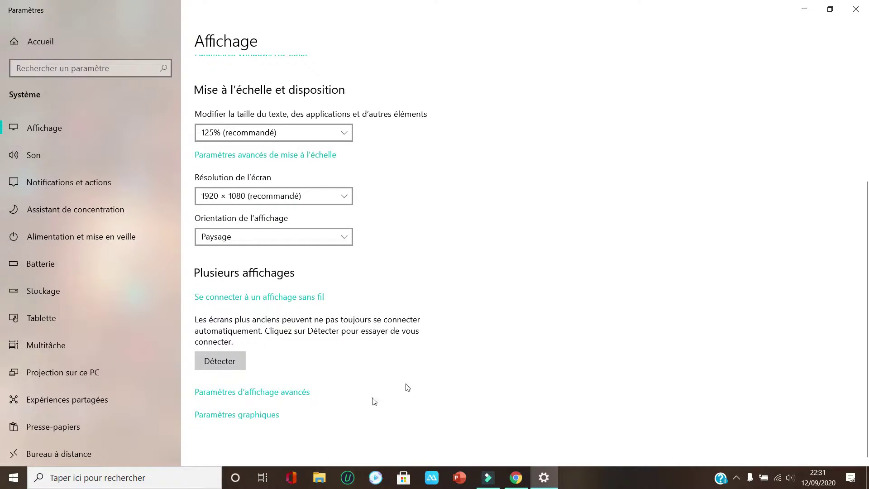
{"action": "left_click", "coordinate": [253, 400]}
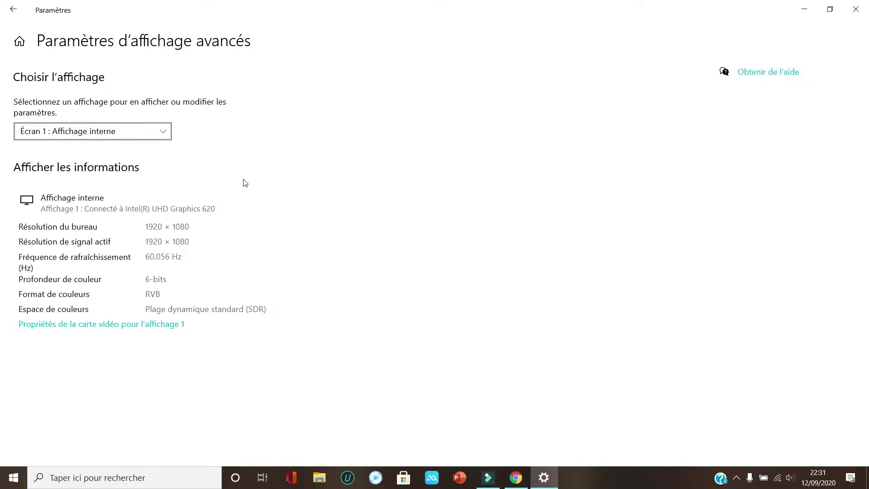
{"action": "left_click", "coordinate": [139, 330]}
{"action": "left_click", "coordinate": [128, 331]}
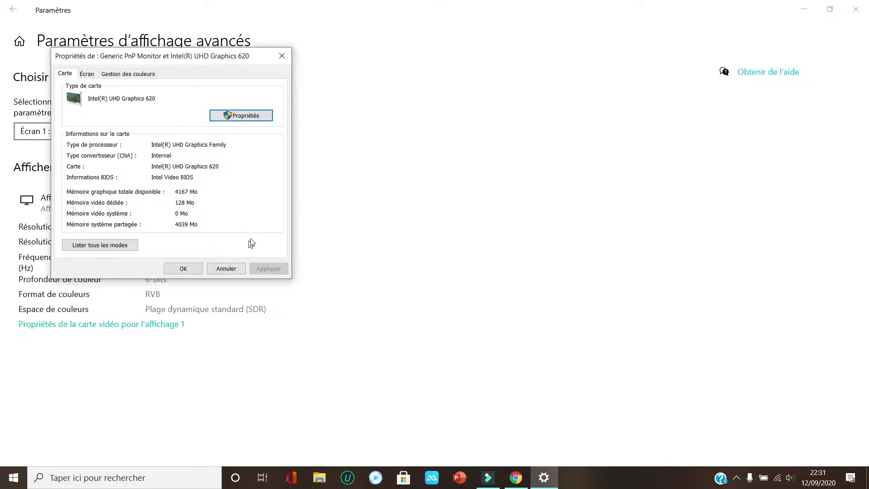
Examine the refresh rates available for the Generic PnP Monitor without changing the selection
{"action": "left_click", "coordinate": [86, 73]}
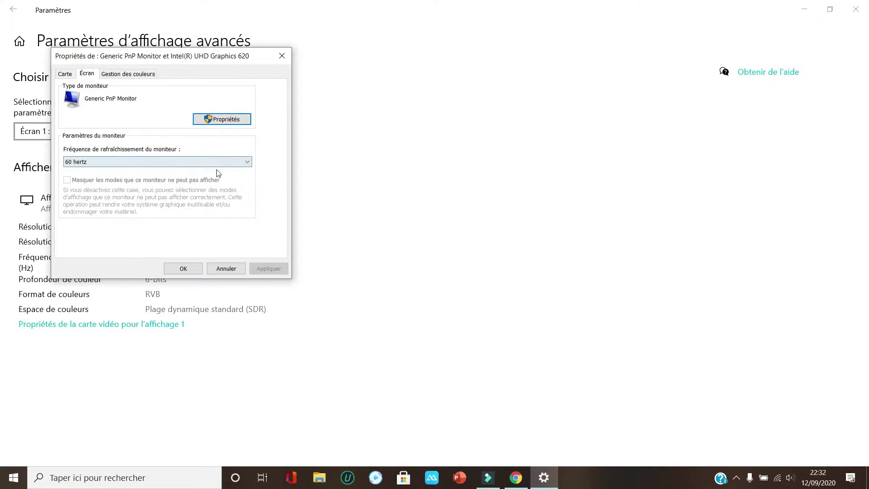
{"action": "left_click", "coordinate": [247, 163]}
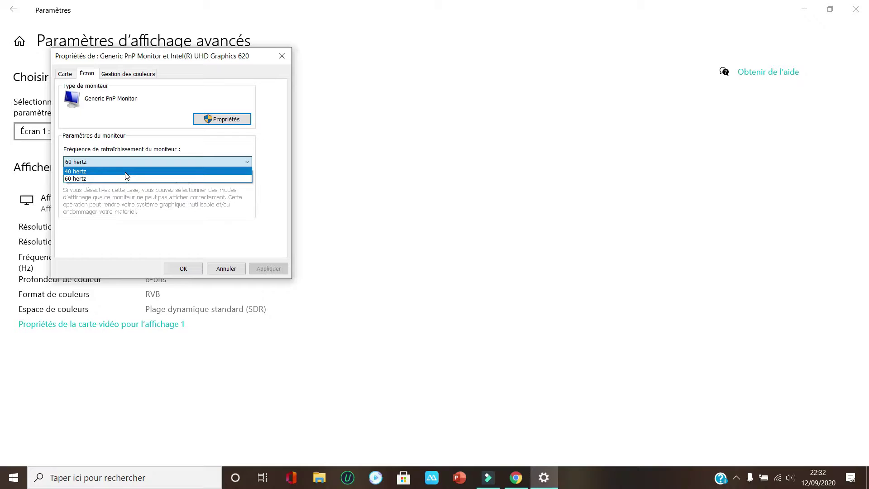
{"action": "left_click", "coordinate": [278, 155]}
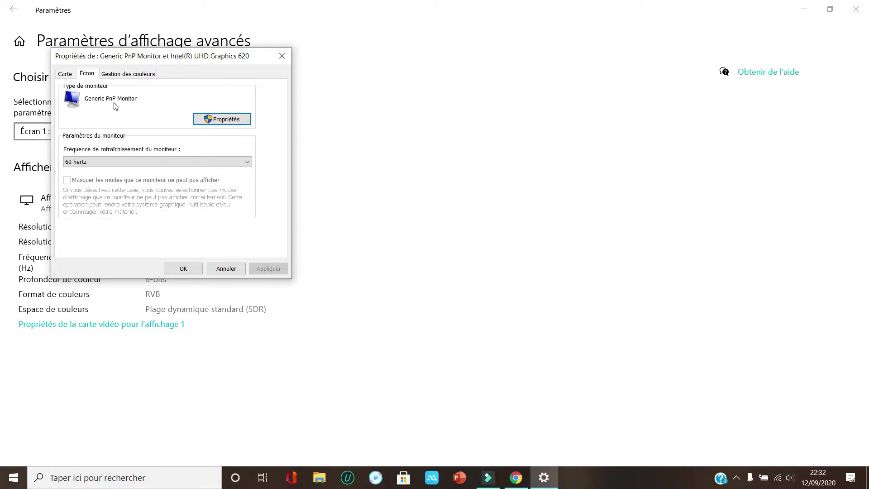
Run an automatic driver update search for the generic Plug-and-Play monitor and close its properties
{"action": "left_click", "coordinate": [215, 121]}
{"action": "left_click", "coordinate": [115, 118]}
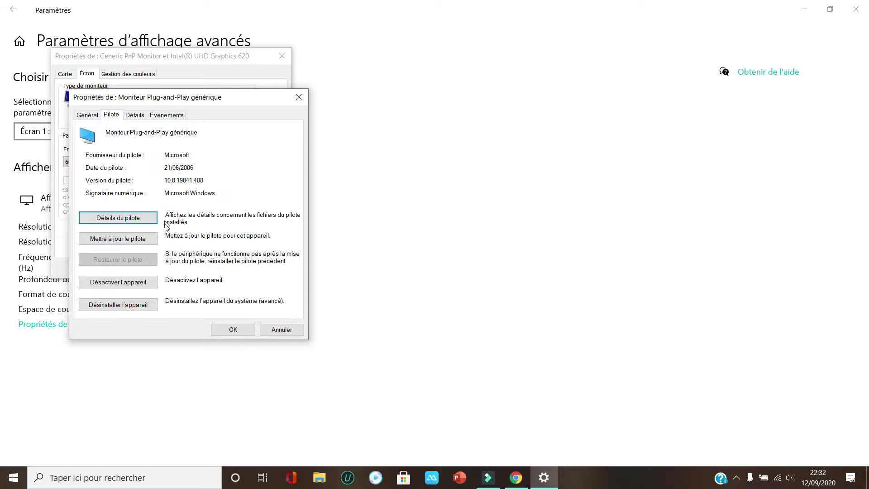
{"action": "left_click", "coordinate": [135, 240]}
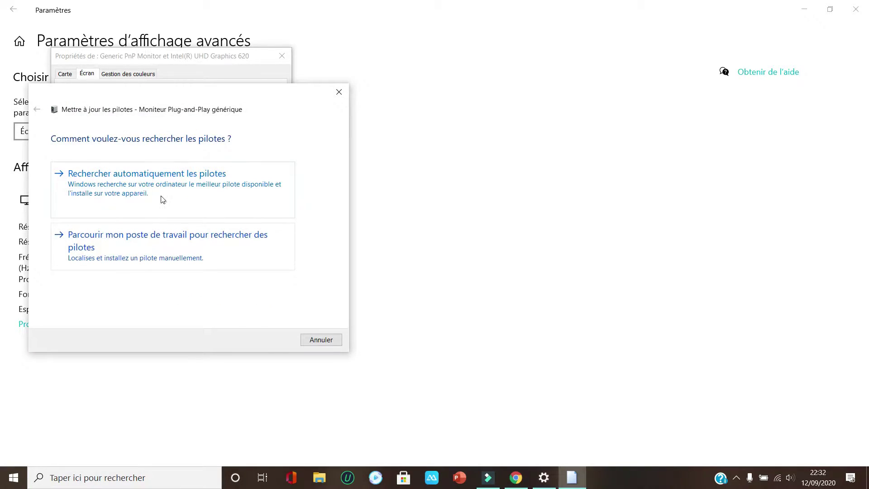
{"action": "left_click", "coordinate": [152, 194]}
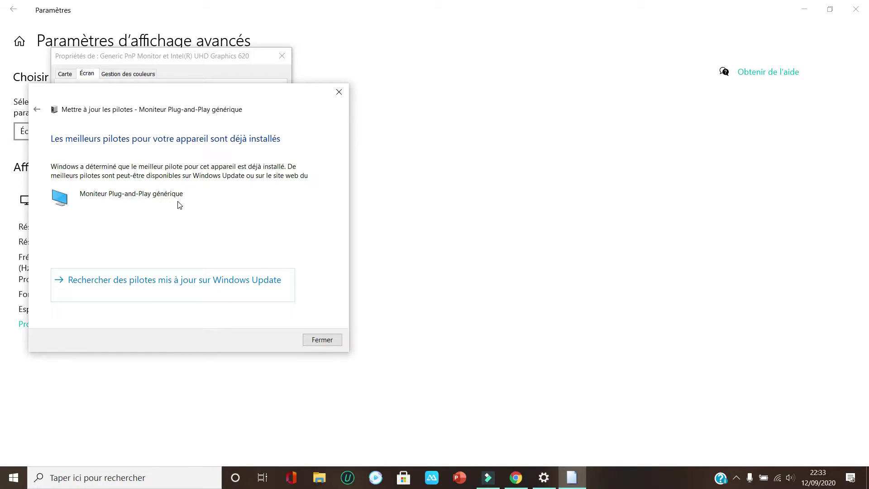
{"action": "left_click", "coordinate": [322, 340]}
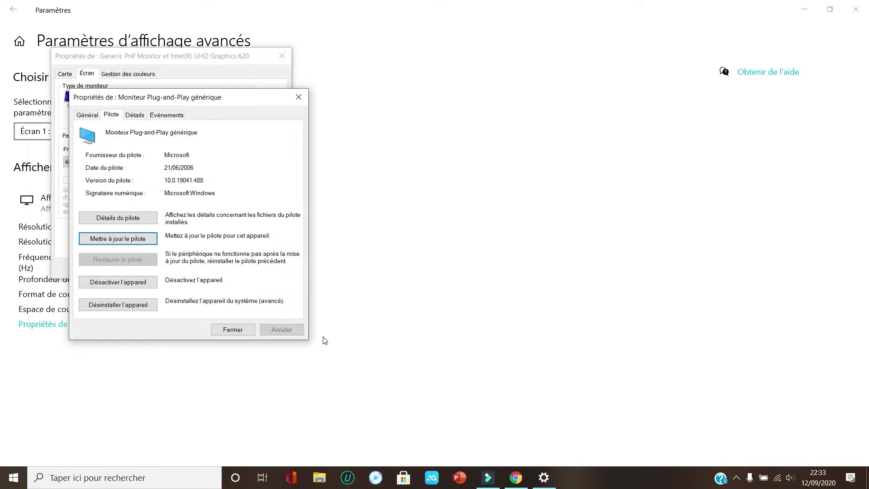
{"action": "left_click", "coordinate": [298, 98]}
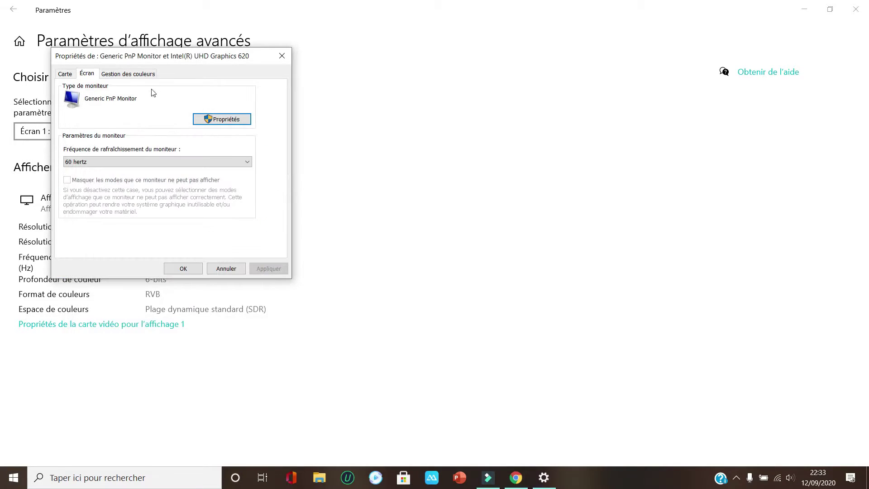
Run an automatic driver update search for the Intel(R) UHD Graphics 620 graphics card
{"action": "left_click", "coordinate": [63, 76]}
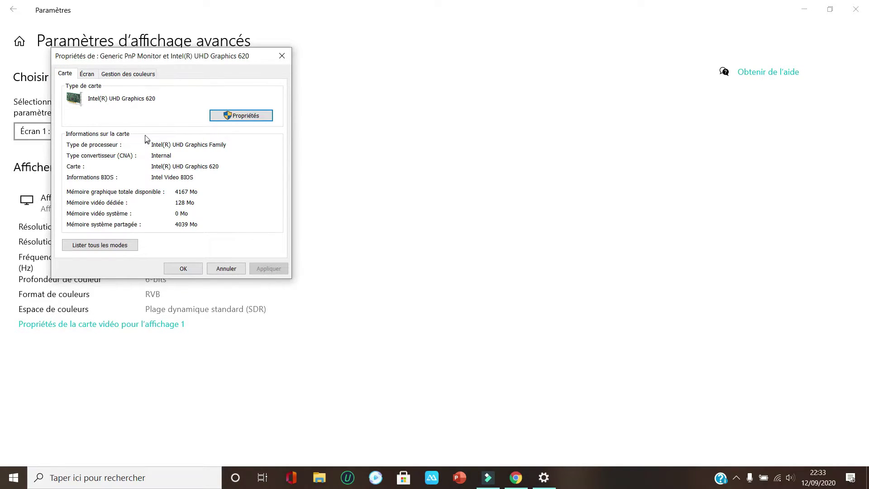
{"action": "left_click", "coordinate": [245, 116]}
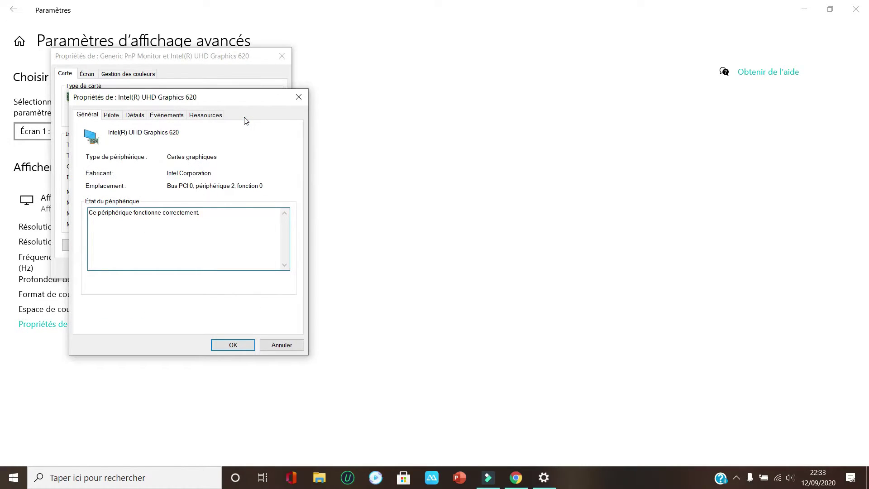
{"action": "left_click", "coordinate": [115, 119]}
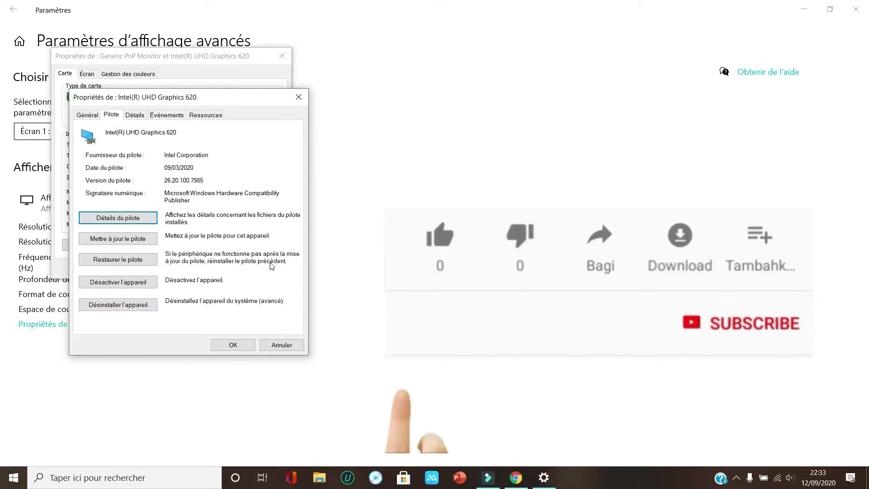
{"action": "left_click", "coordinate": [126, 239]}
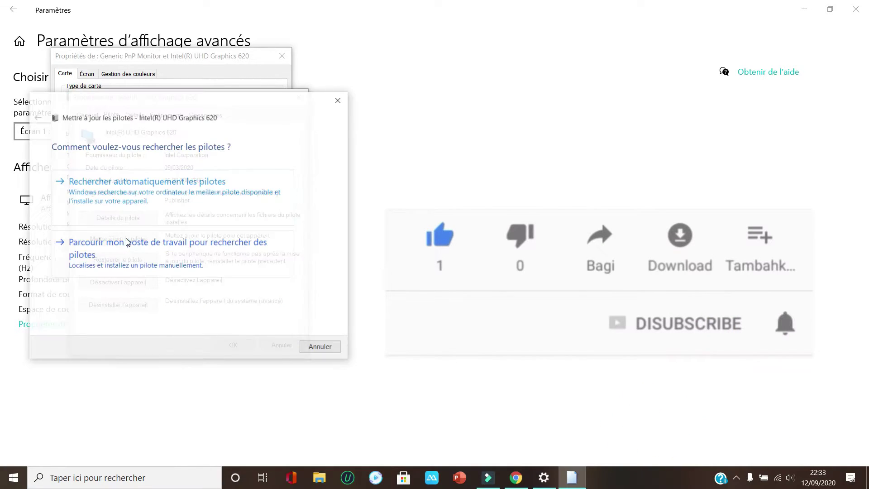
{"action": "left_click", "coordinate": [138, 199]}
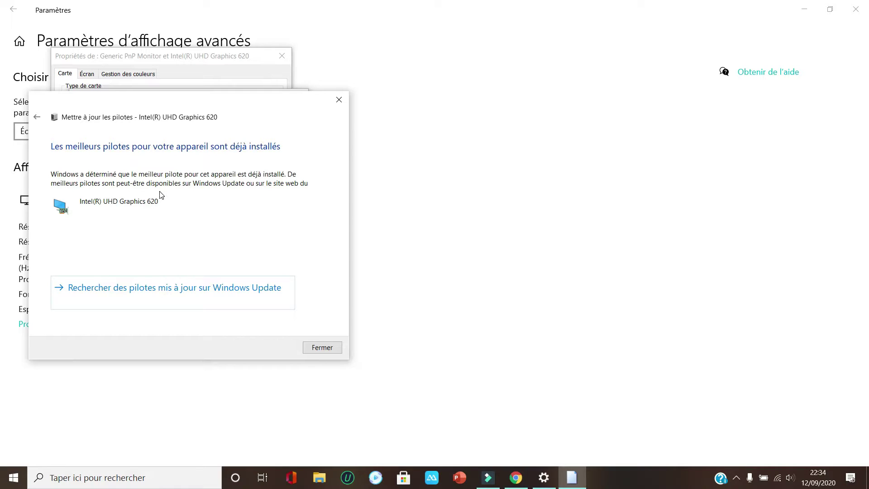
{"action": "left_click", "coordinate": [322, 347]}
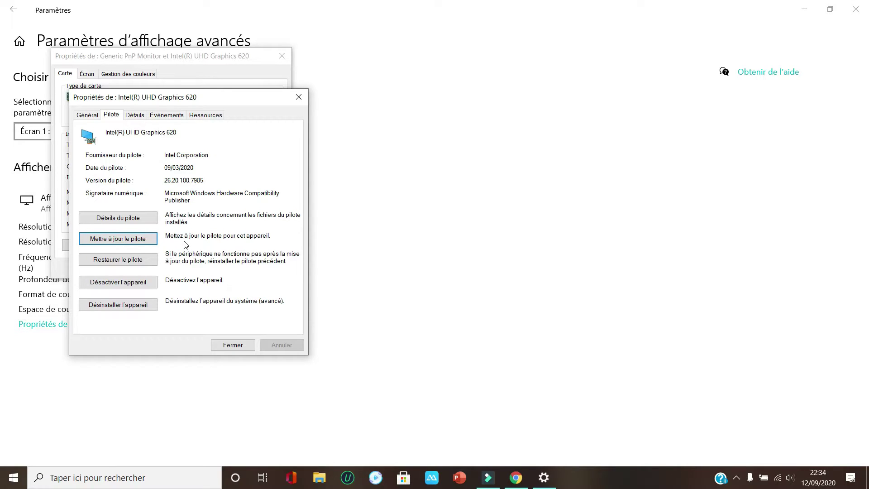
Start restoring the previous graphics driver with the reason "La précédente version du pilote était plus performante", and decline the rollback
{"action": "left_click", "coordinate": [122, 261]}
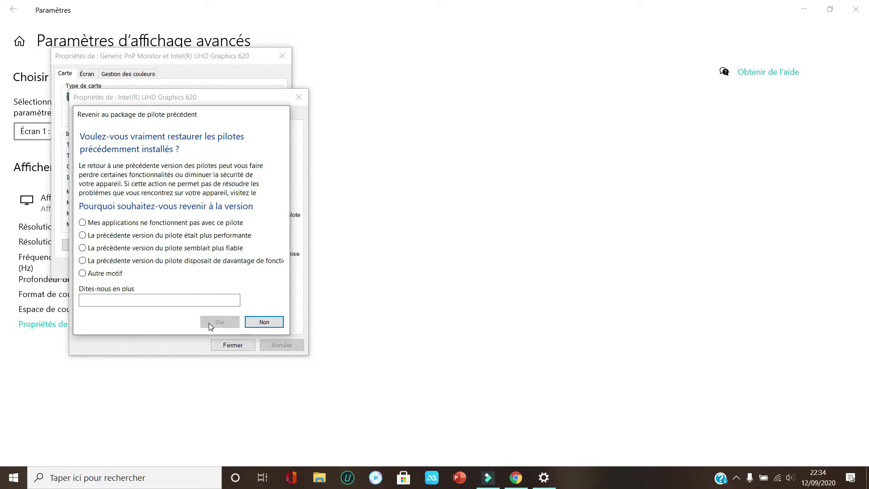
{"action": "left_click", "coordinate": [142, 299]}
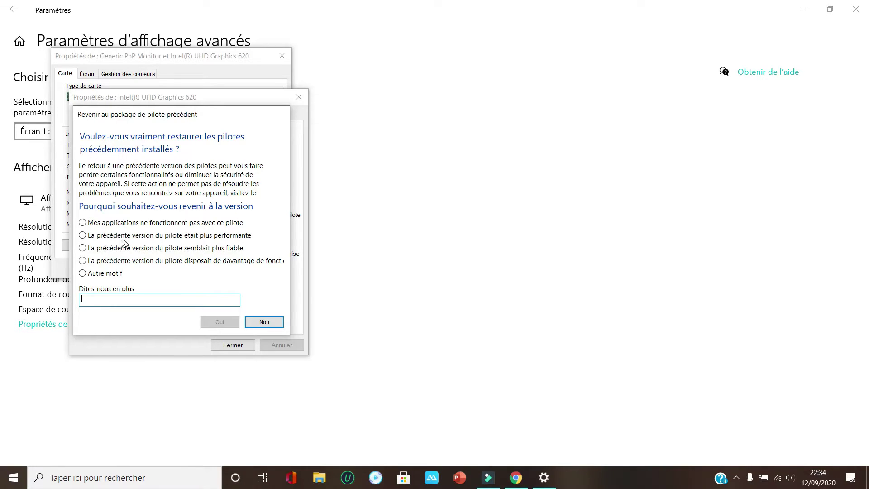
{"action": "left_click", "coordinate": [82, 236]}
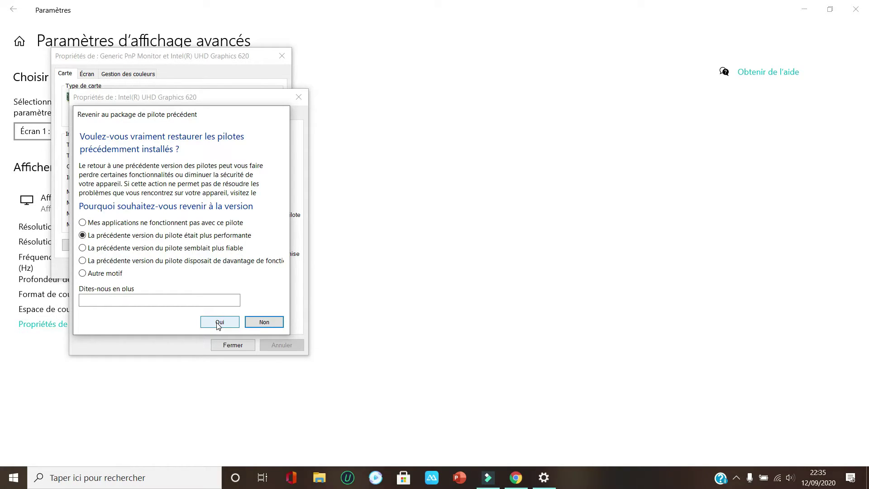
{"action": "left_click", "coordinate": [262, 323]}
Close the graphics card properties, the monitor and adapter properties, and the Settings window
{"action": "left_click", "coordinate": [241, 348]}
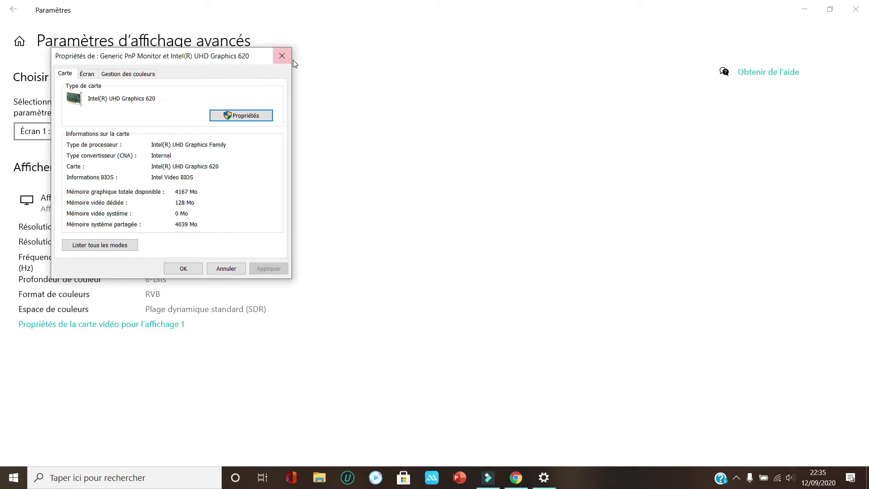
{"action": "left_click", "coordinate": [281, 59]}
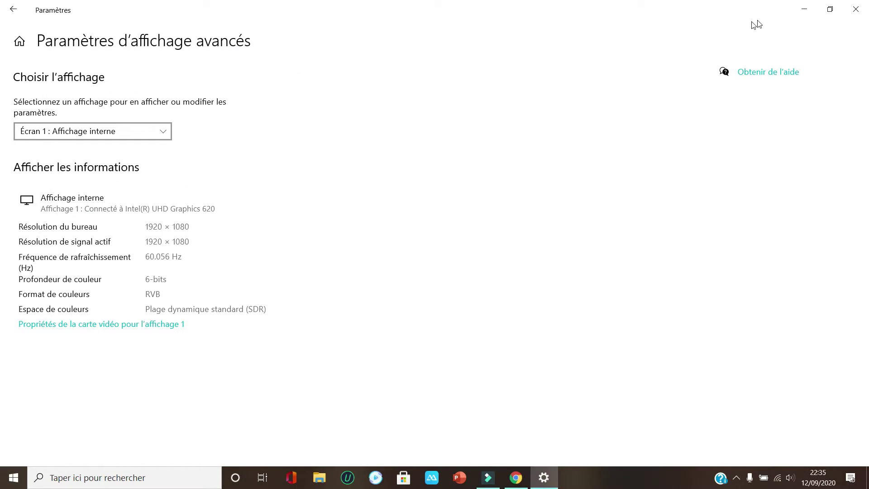
{"action": "key", "text": "alt+F4"}
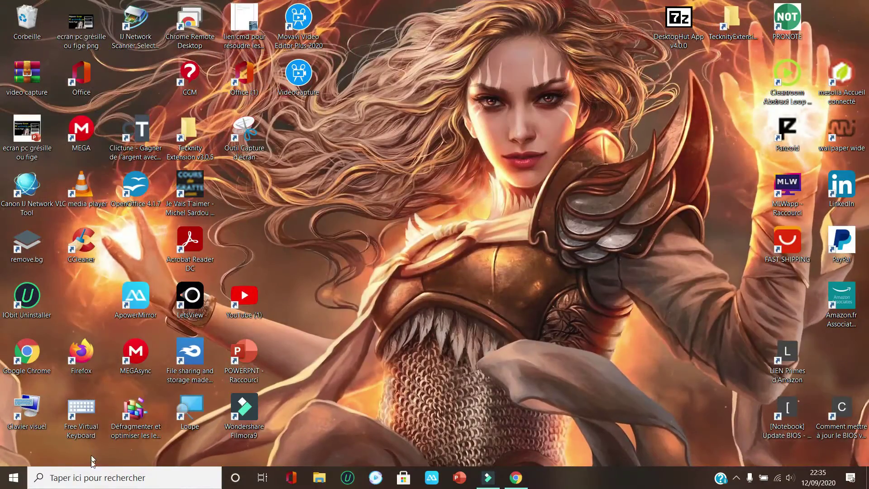
Search Windows for "gestionn", open the Gestionnaire de périphériques and maximize its window
{"action": "left_click", "coordinate": [95, 477]}
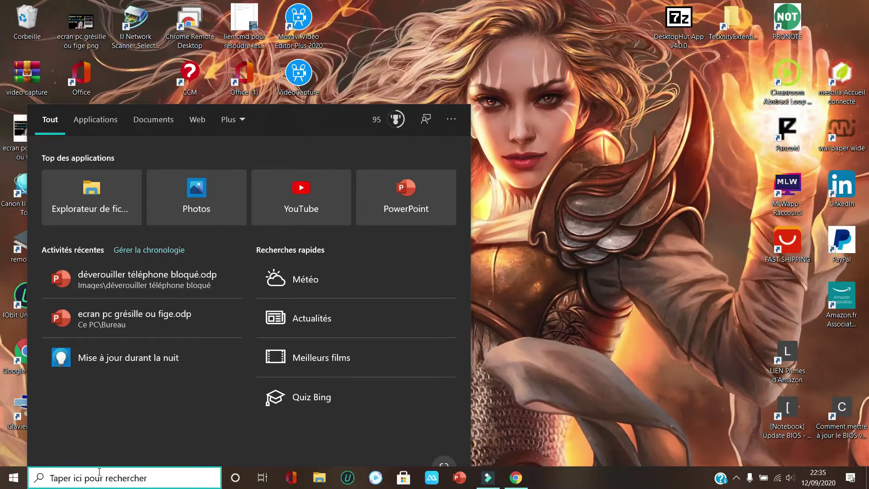
{"action": "type", "text": "gestionn"}
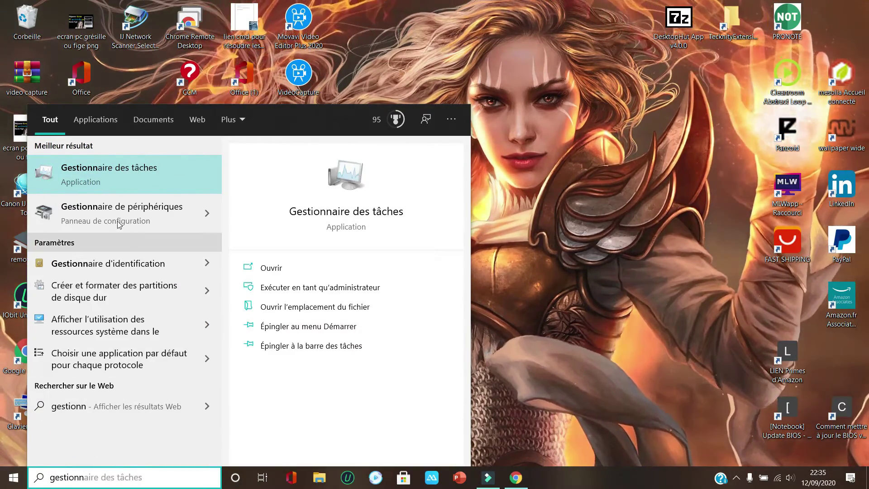
{"action": "left_click", "coordinate": [92, 212]}
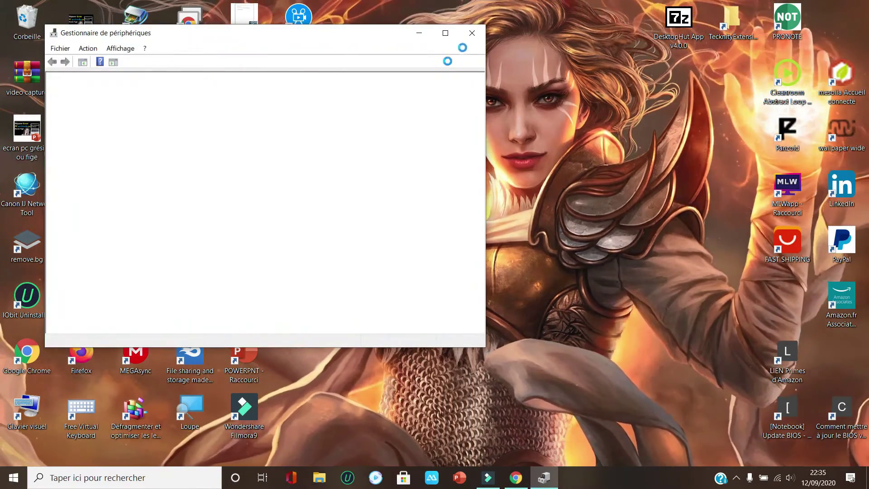
{"action": "left_click", "coordinate": [446, 31]}
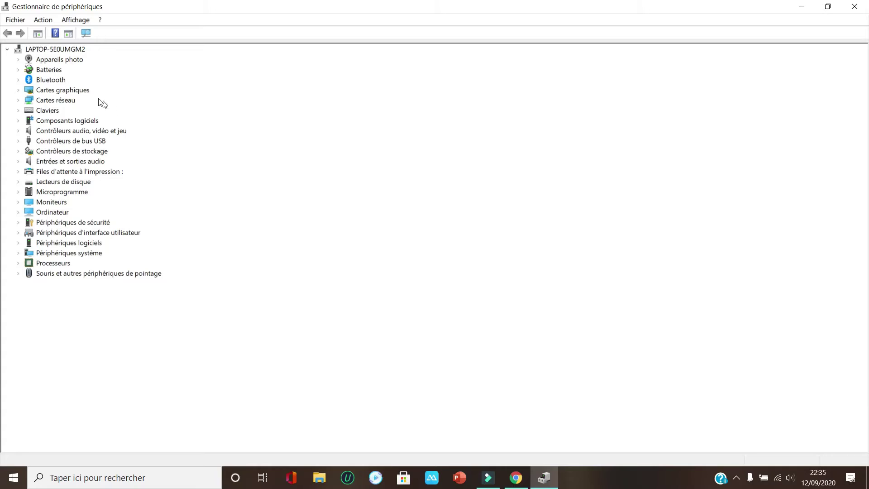
Examine the driver options in the properties of Intel(R) UHD Graphics 620 under Cartes graphiques, and close them
{"action": "left_click", "coordinate": [19, 91]}
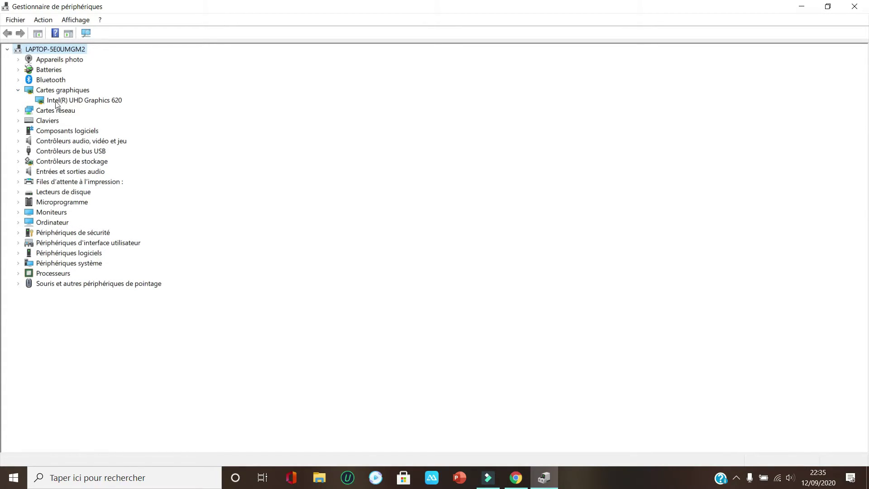
{"action": "left_click", "coordinate": [68, 101]}
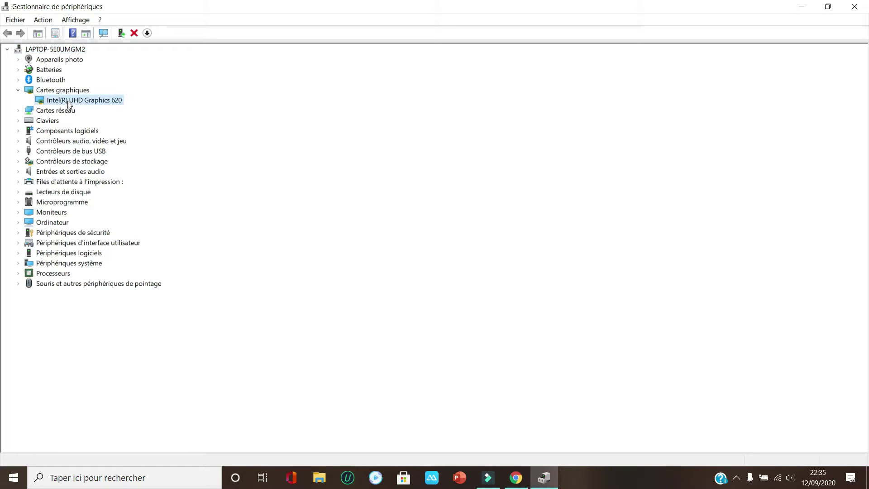
{"action": "right_click", "coordinate": [67, 101]}
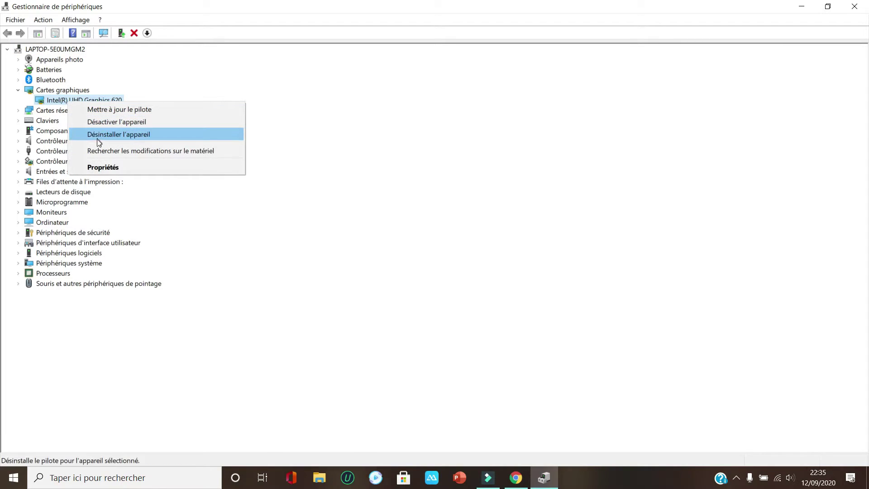
{"action": "left_click", "coordinate": [104, 168]}
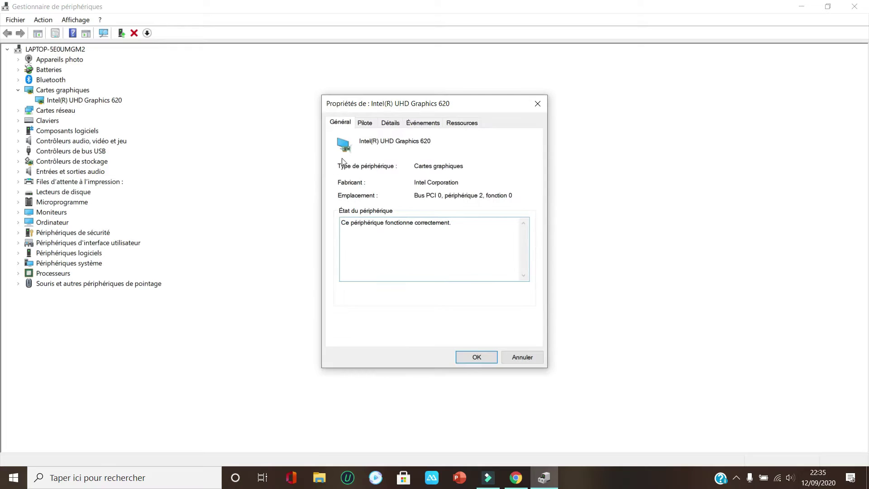
{"action": "left_click", "coordinate": [364, 123]}
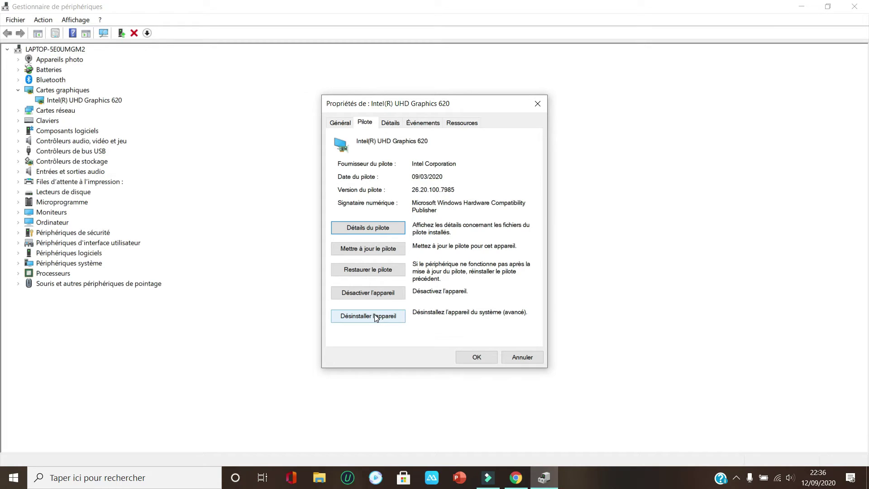
{"action": "left_click", "coordinate": [471, 359]}
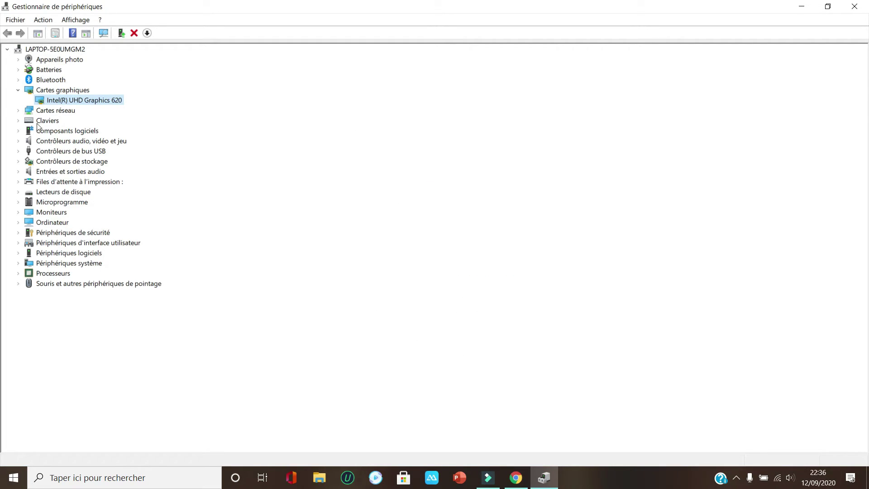
Show the driver options in the properties of Moniteur Plug-and-Play générique under Moniteurs
{"action": "left_click", "coordinate": [18, 212]}
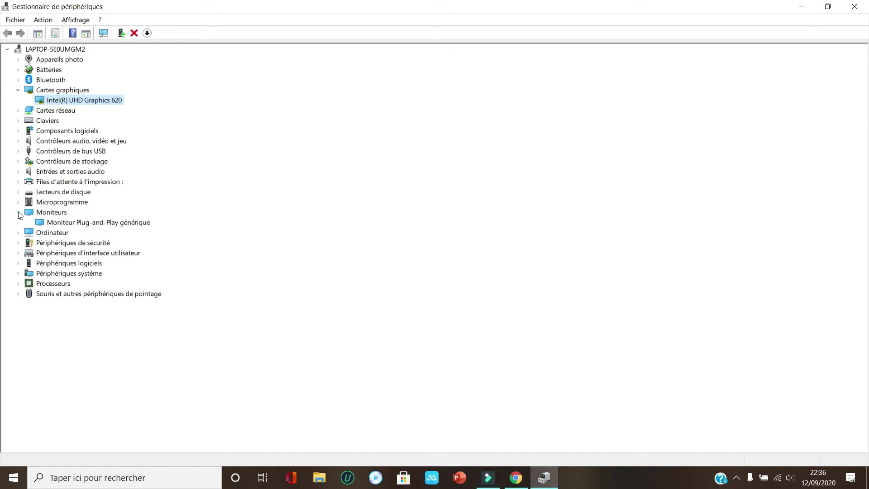
{"action": "right_click", "coordinate": [100, 223]}
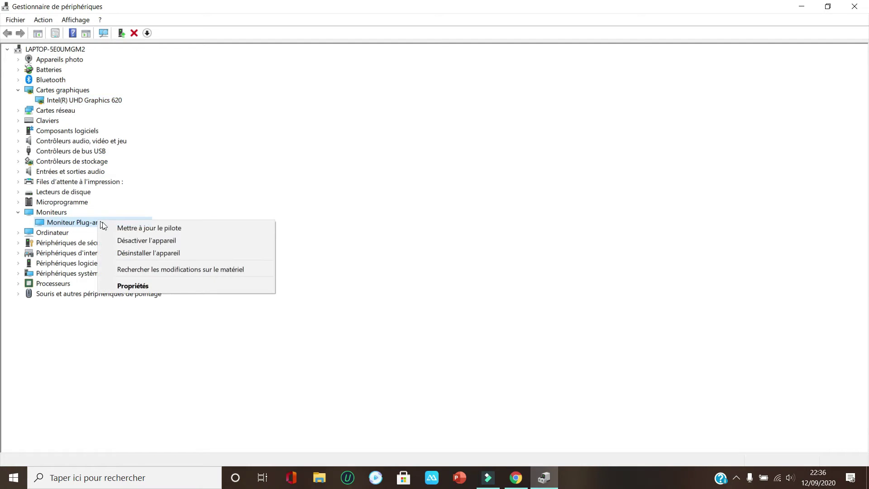
{"action": "left_click", "coordinate": [131, 286]}
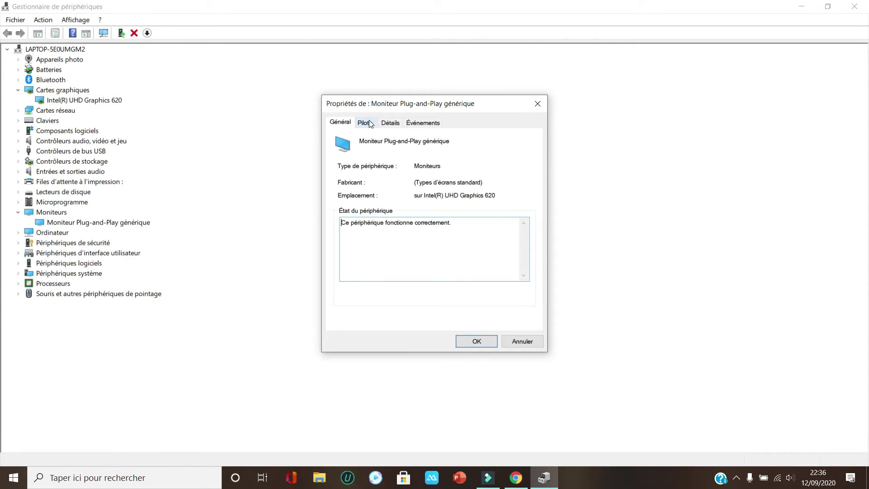
{"action": "left_click", "coordinate": [369, 122]}
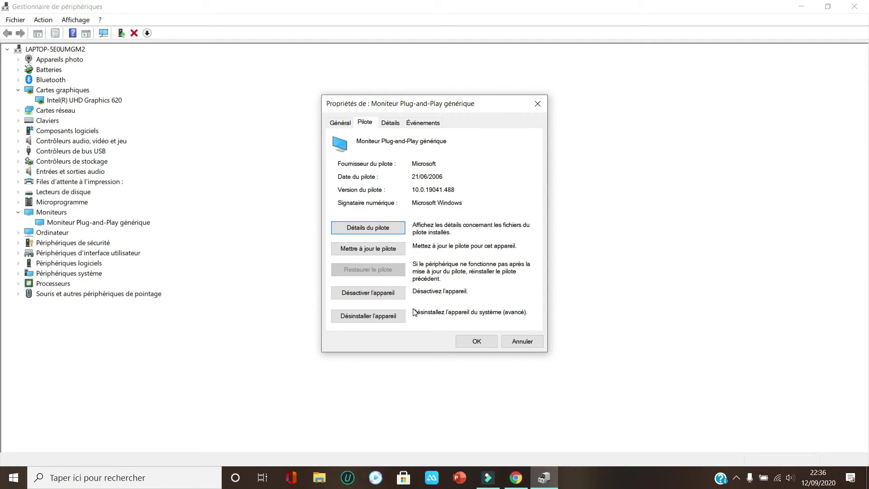
Run an automatic driver update search for the generic Plug-and-Play monitor, and close the update wizard and the monitor properties
{"action": "left_click", "coordinate": [371, 249]}
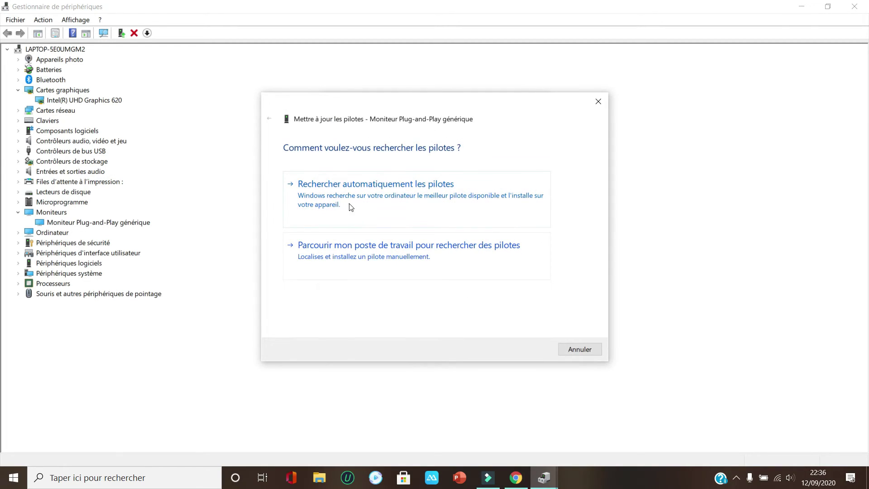
{"action": "left_click", "coordinate": [353, 208]}
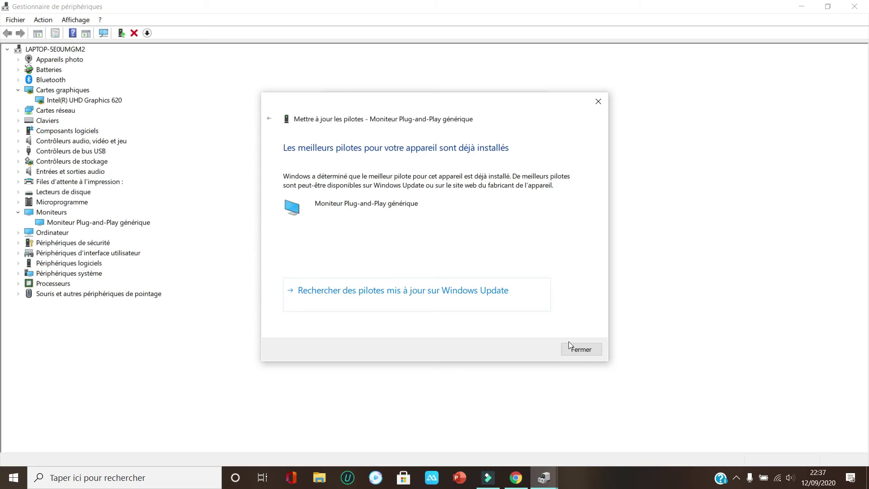
{"action": "left_click", "coordinate": [583, 351]}
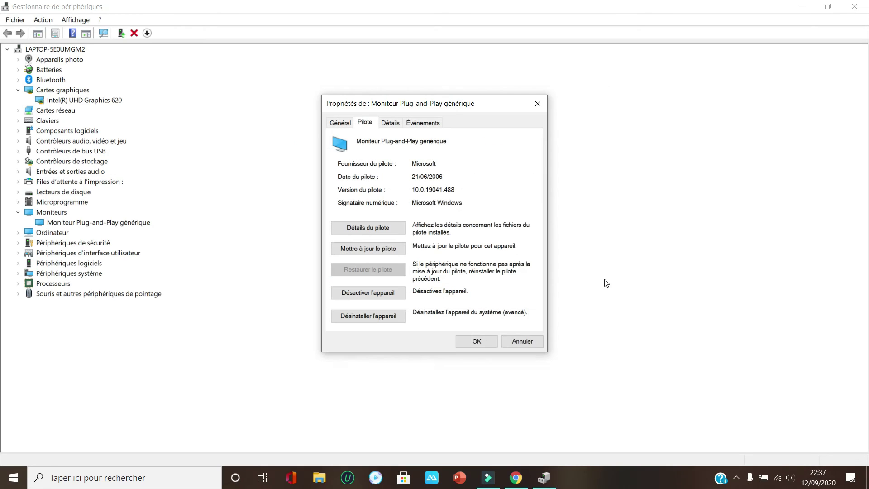
{"action": "left_click", "coordinate": [537, 107]}
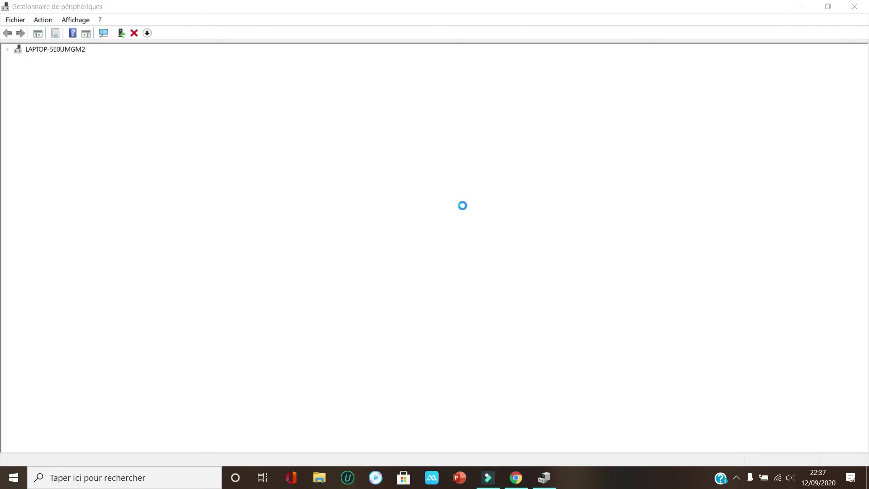